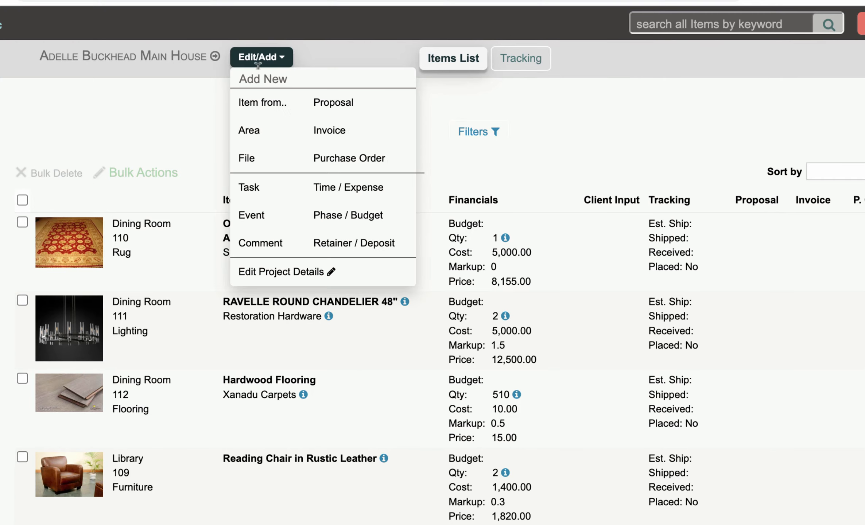
Step: Start a new proposal from the Oushak rug item and title it "Dining Room Furniture and Lighting"
mouse_move(255, 104)
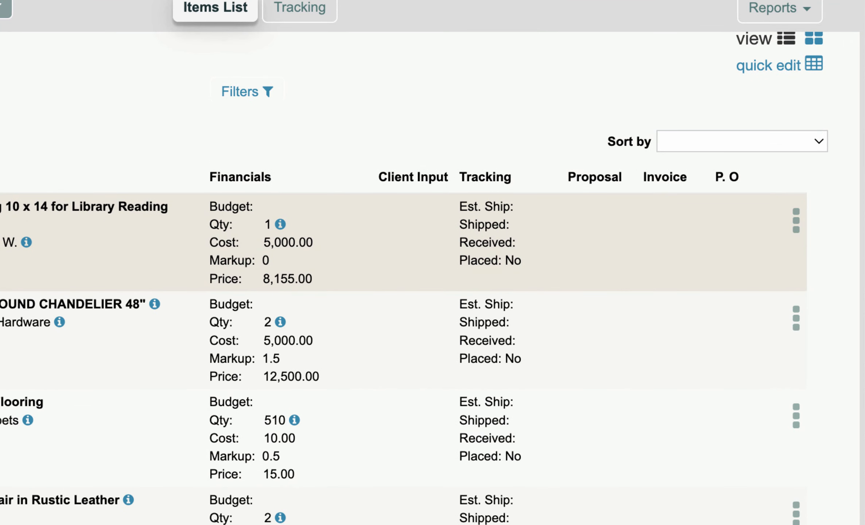
click(796, 220)
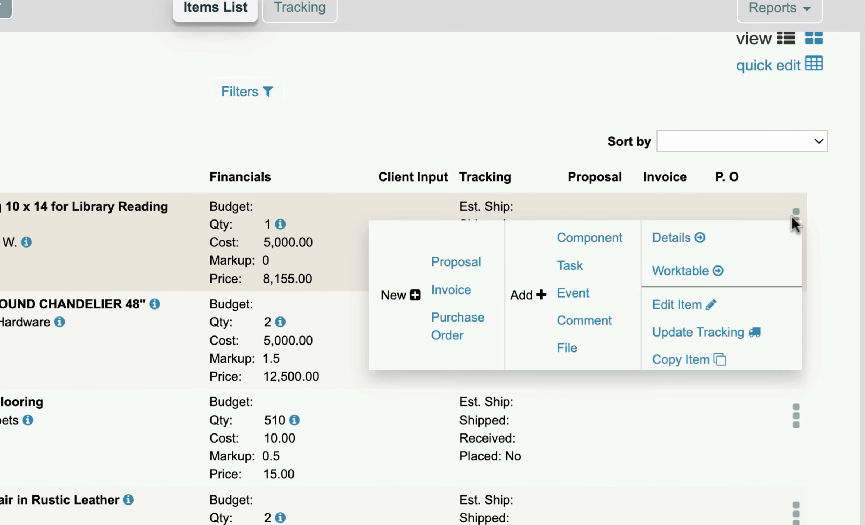
click(453, 269)
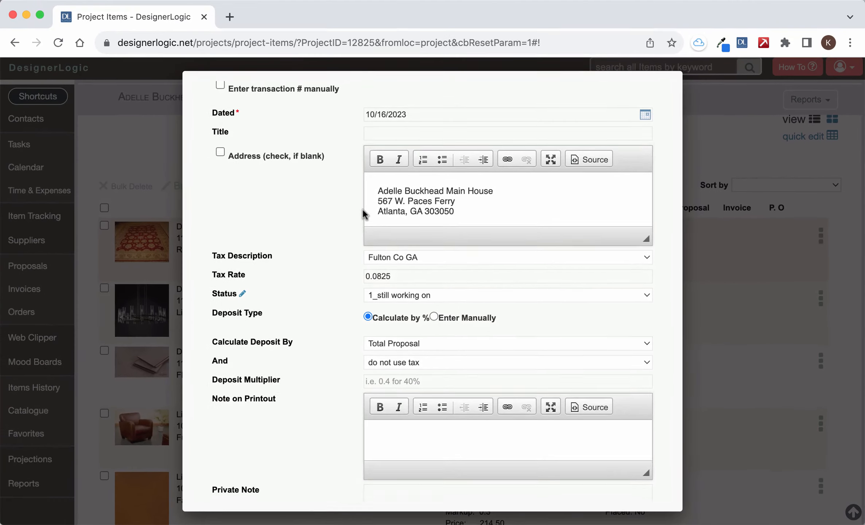
scroll(362, 210, up, 3)
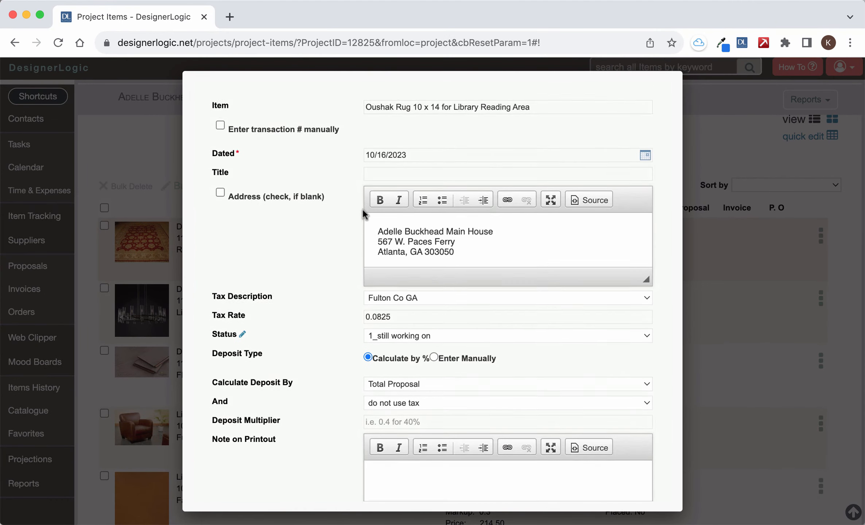
click(388, 216)
text(Din)
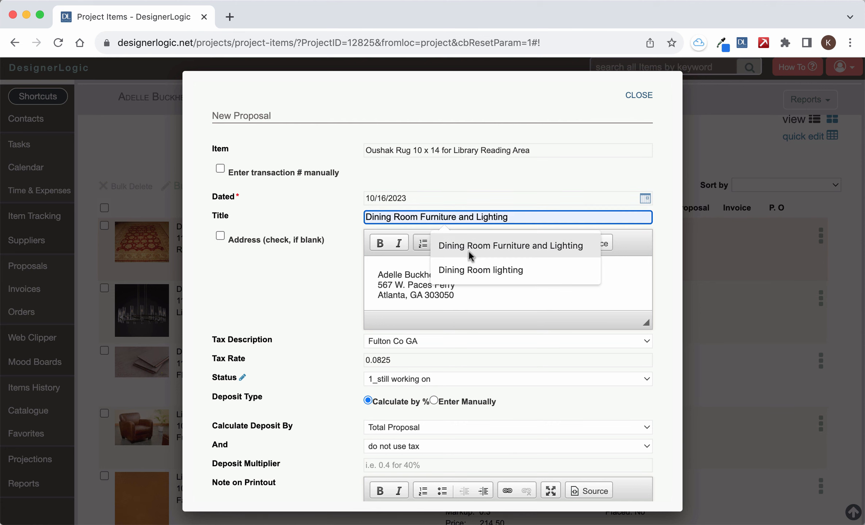
click(470, 246)
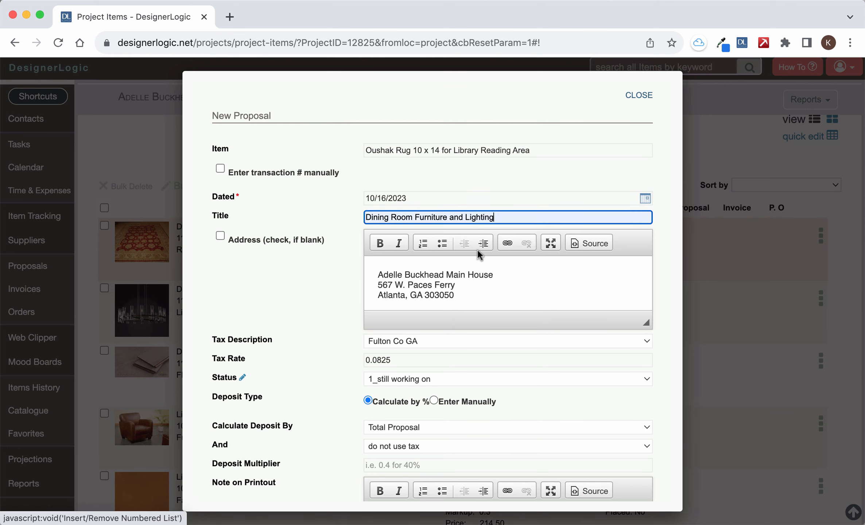
Step: Review the proposal's status choices, keeping 1_still working on, and look through the editable status list
scroll(392, 314, down, 5)
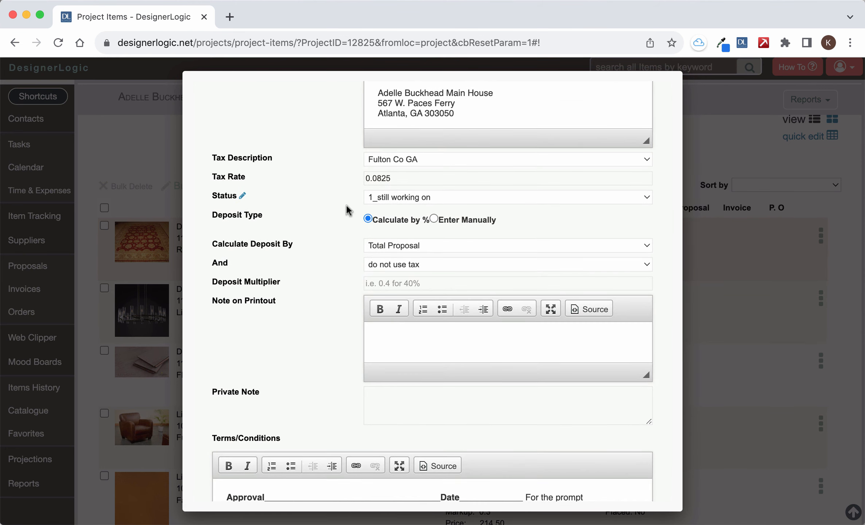
click(392, 194)
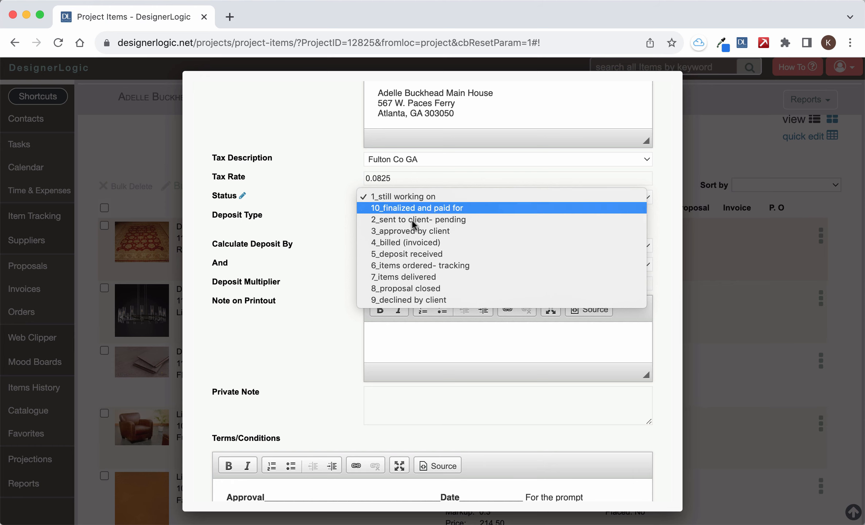
click(416, 198)
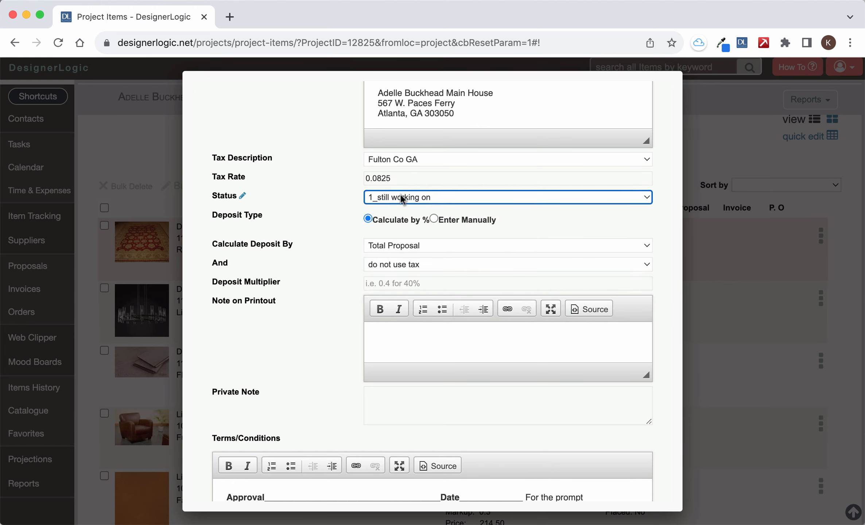
click(243, 197)
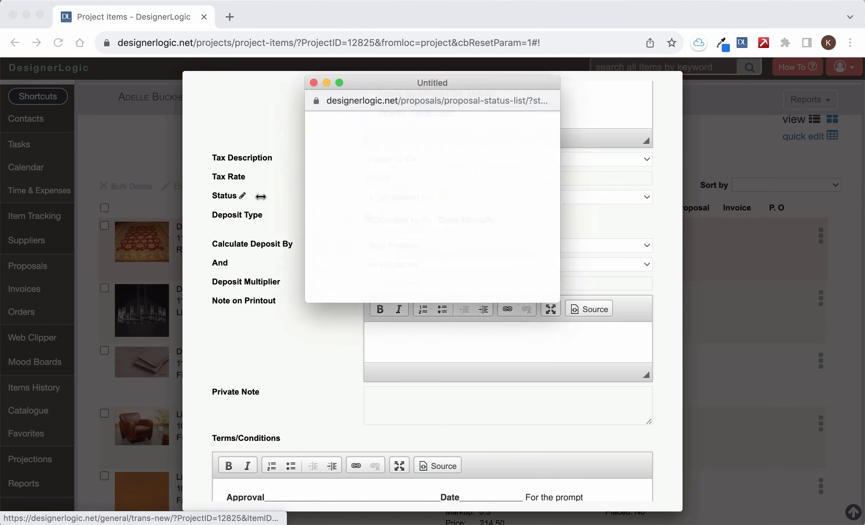
scroll(368, 210, down, 1)
scroll(367, 211, up, 2)
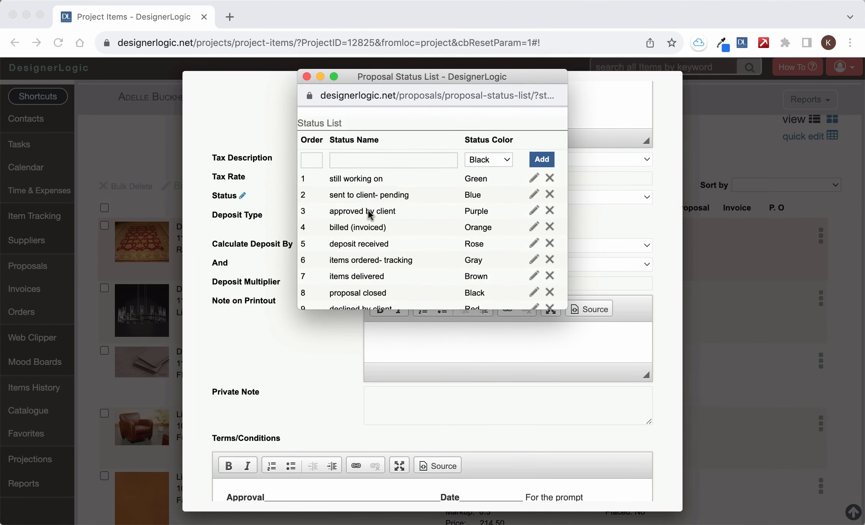
click(307, 76)
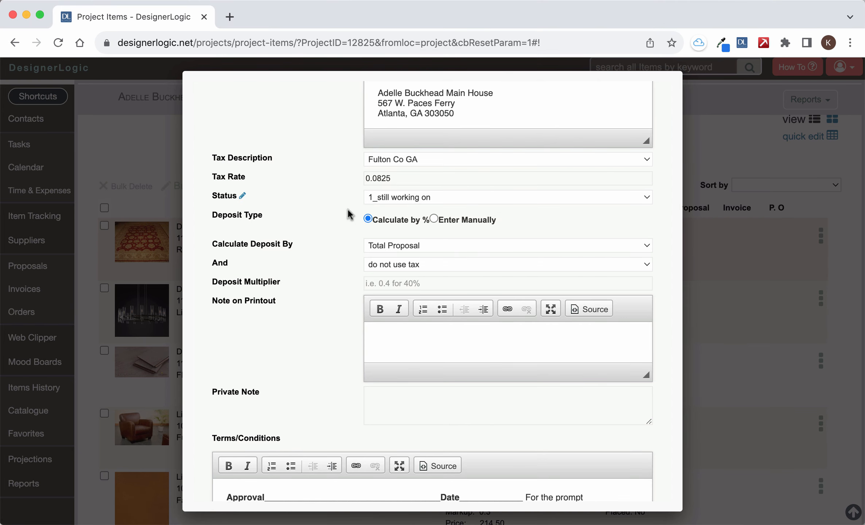
Step: Set the deposit to be calculated on the total proposal with "do not use tax" and a multiplier of .5
click(386, 264)
click(383, 274)
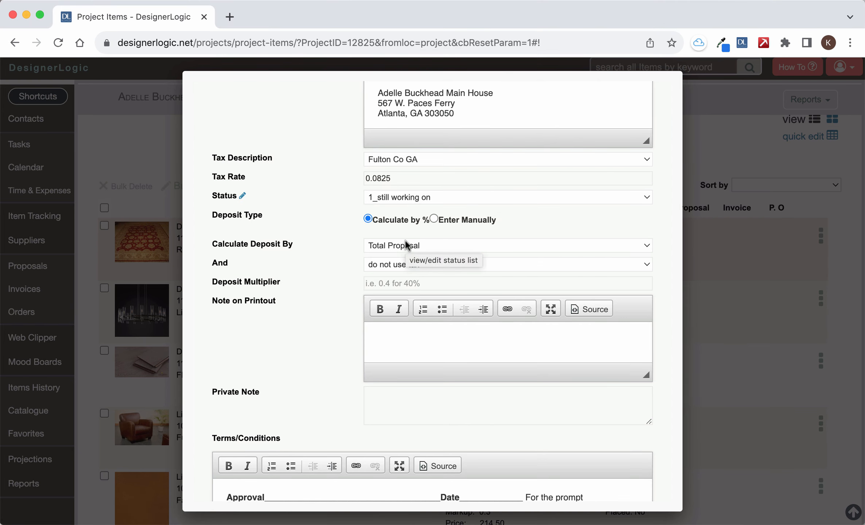
click(373, 258)
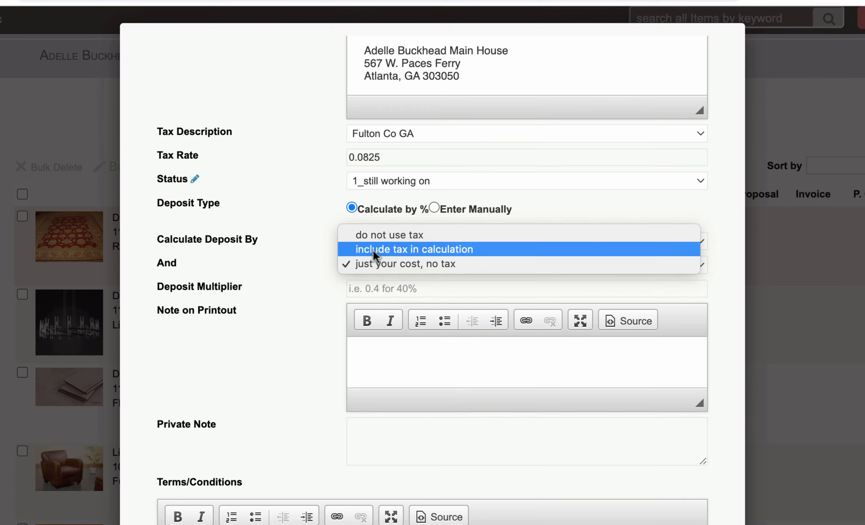
click(377, 233)
scroll(310, 293, down, 4)
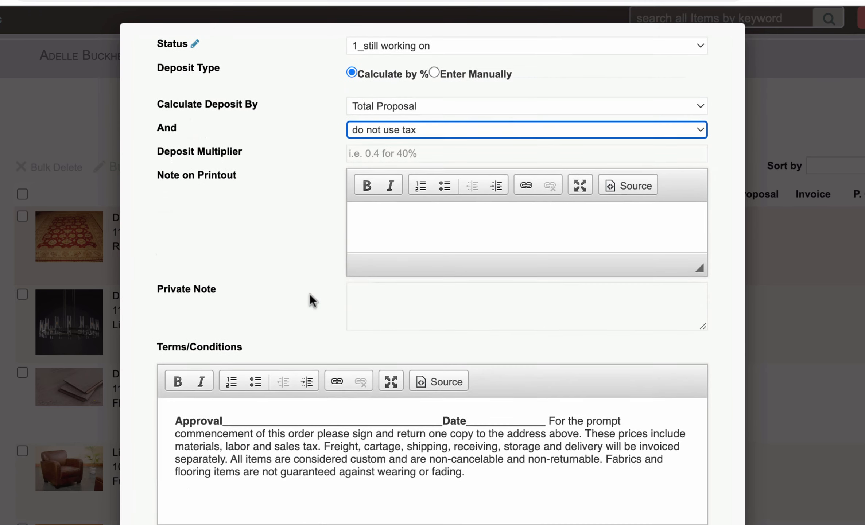
click(370, 146)
text(.5)
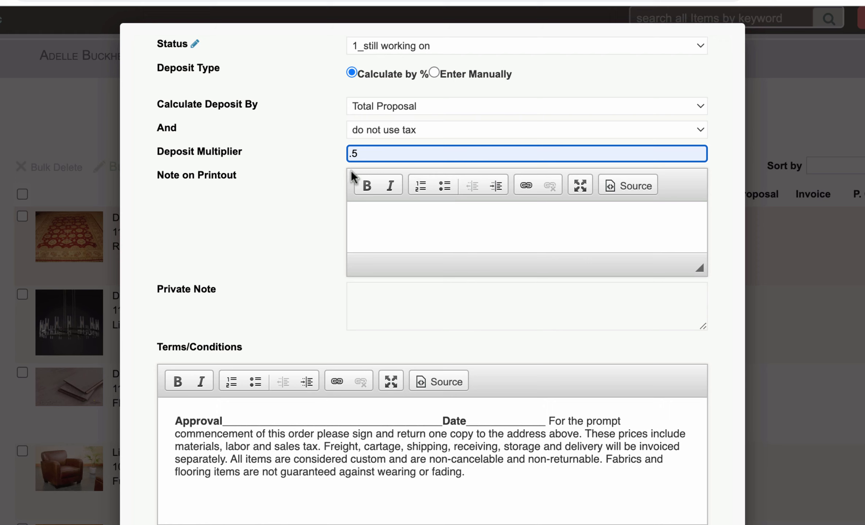
Step: Check the printout note and the terms and conditions text, and submit the new proposal
click(407, 213)
scroll(384, 276, up, 2)
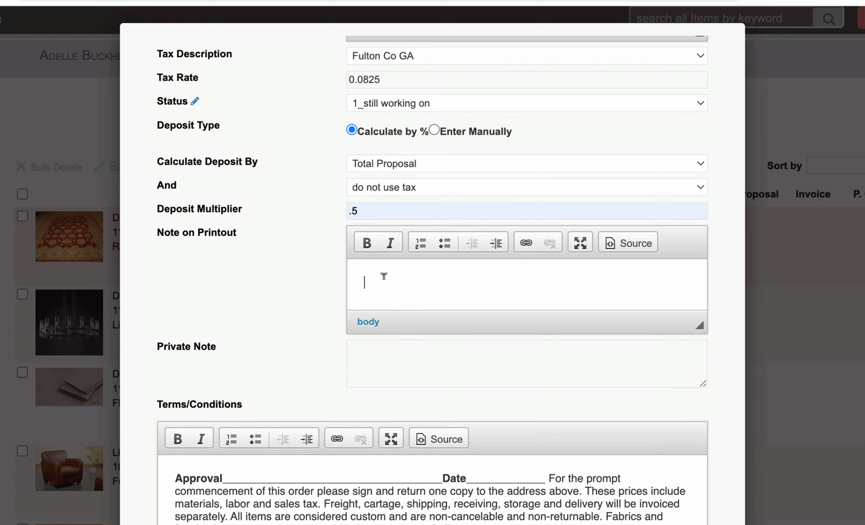
scroll(366, 356, down, 5)
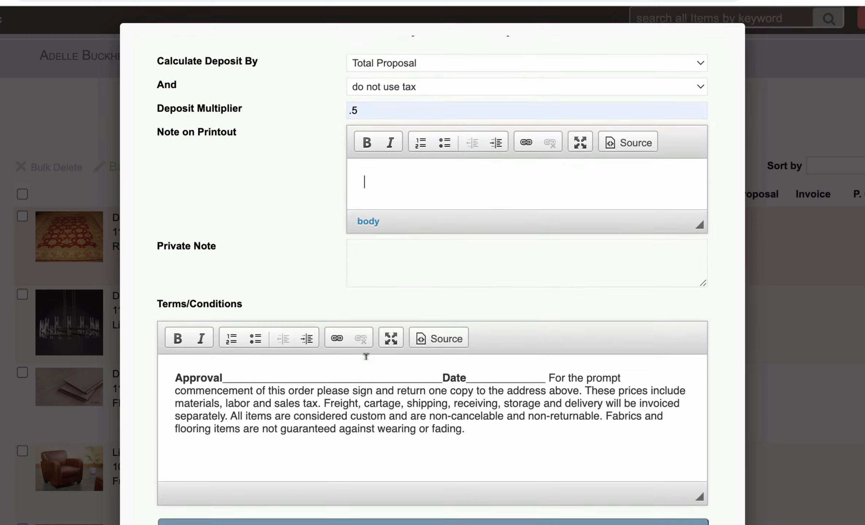
drag(470, 372, 234, 302)
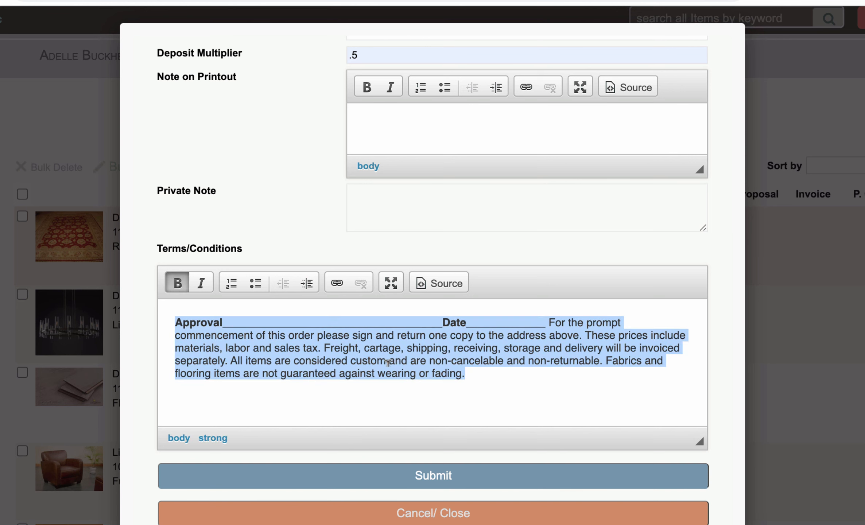
click(411, 392)
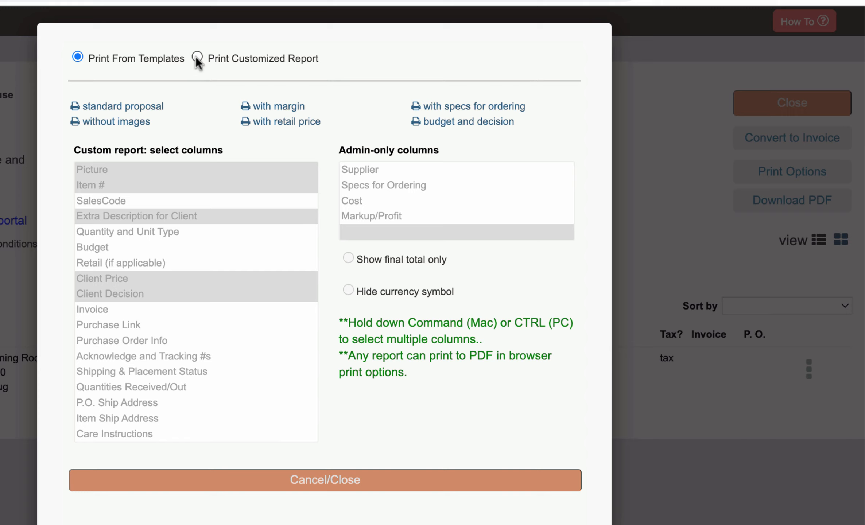
Step: Examine the column choices for a customized proposal report and leave the print options without generating one
click(197, 58)
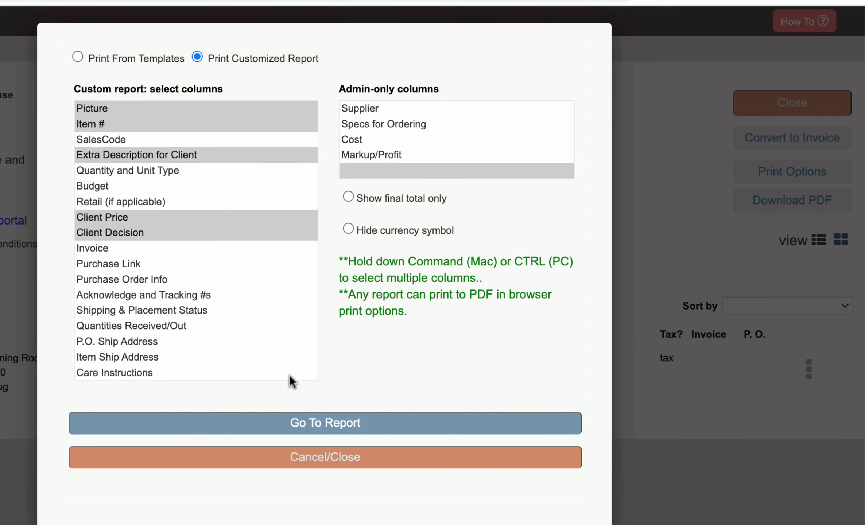
click(307, 457)
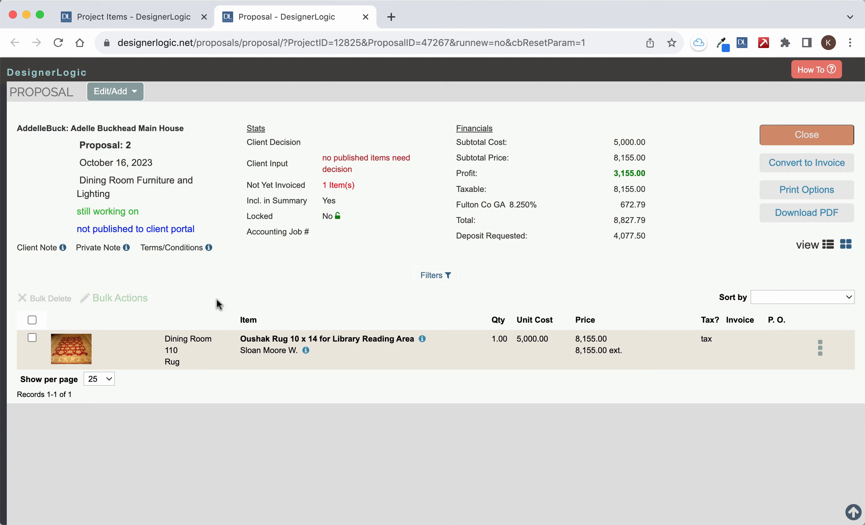
Step: Begin adding items to the proposal by attaching existing items from the project
click(113, 92)
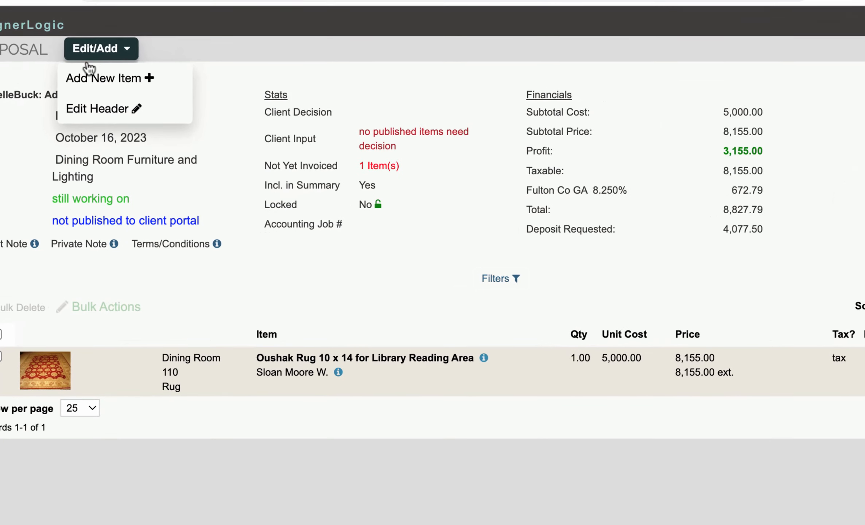
click(118, 86)
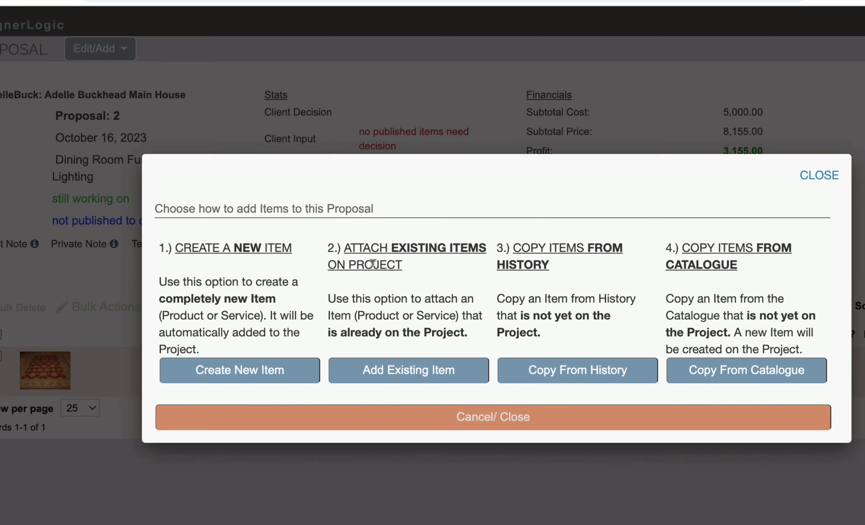
drag(403, 267, 346, 244)
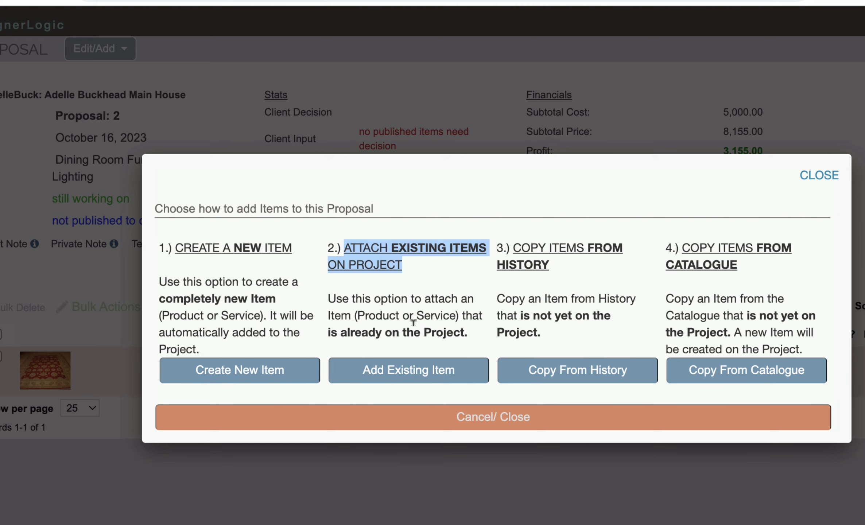
click(399, 376)
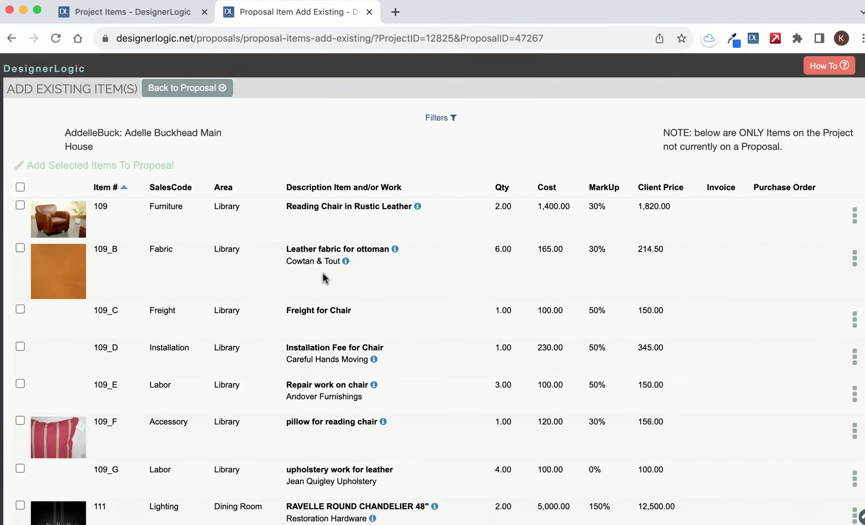
Step: Add the Ravelle Round Chandelier 48" (item 111) and Hardwood Flooring (item 112) to the proposal
scroll(321, 275, down, 5)
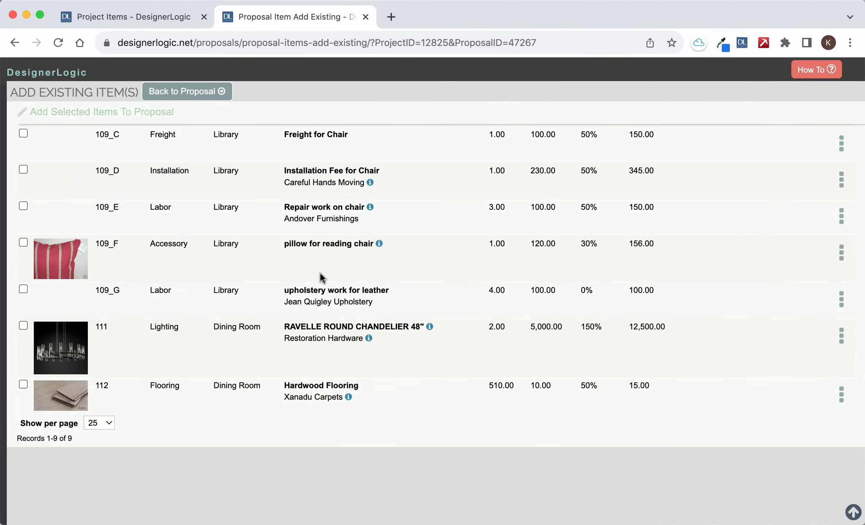
click(23, 326)
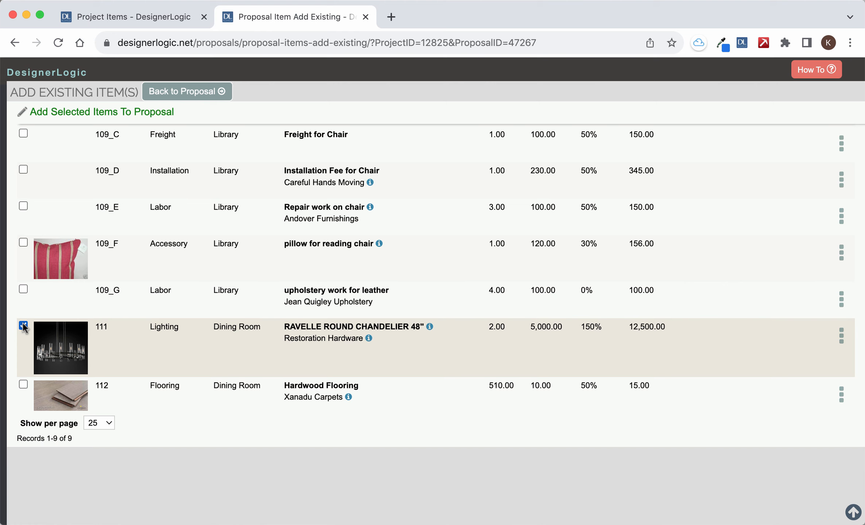
click(23, 385)
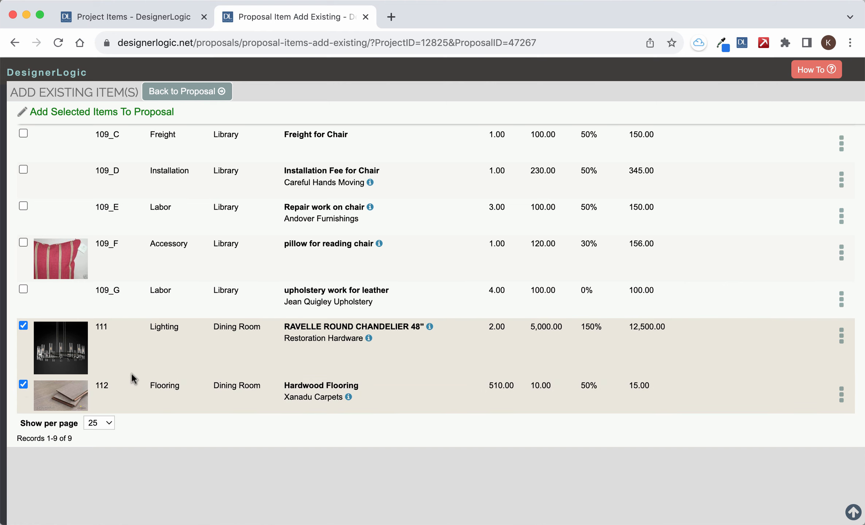
scroll(133, 379, up, 5)
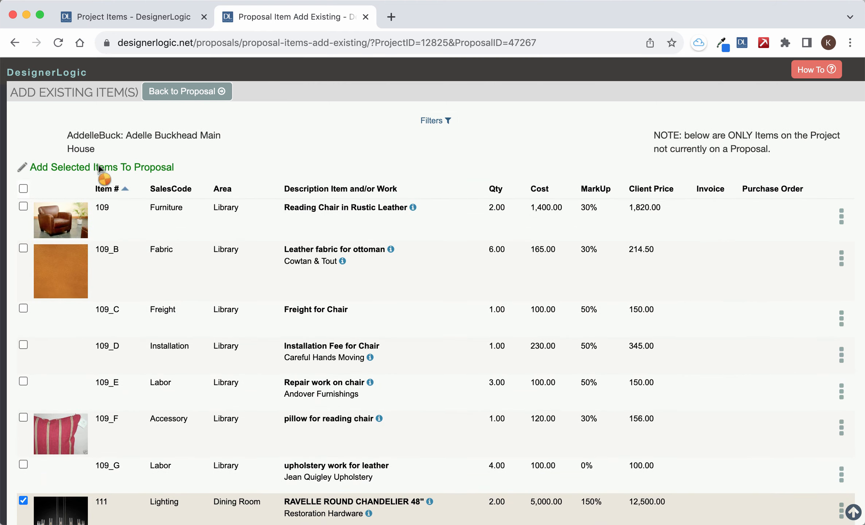
click(99, 167)
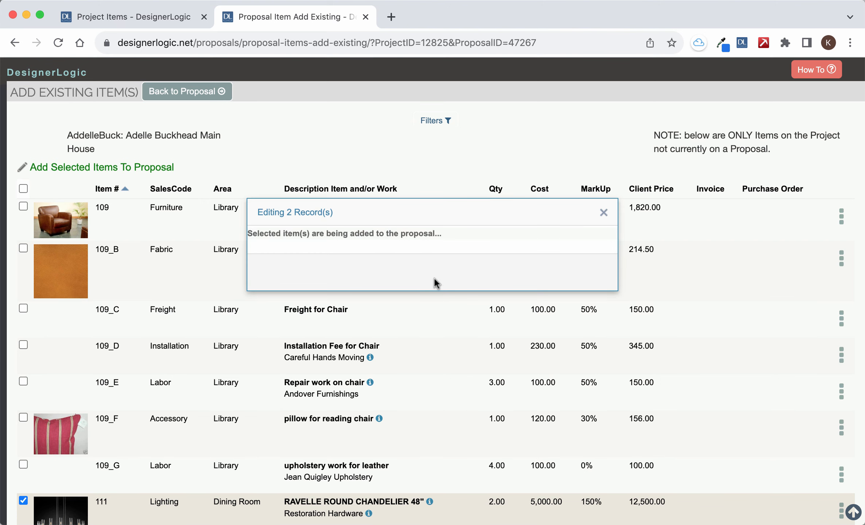
scroll(437, 352, down, 3)
scroll(436, 347, up, 3)
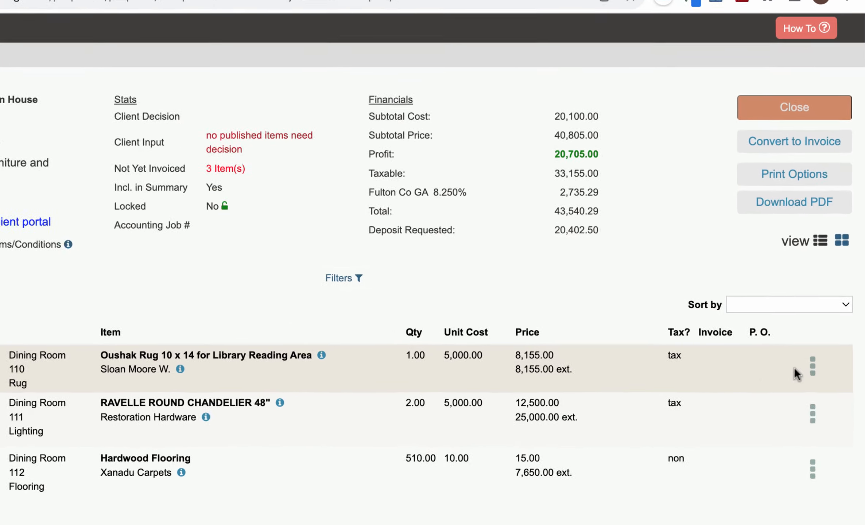
Step: Look at the rug's item actions, close the proposal and reload the project's items list
click(821, 348)
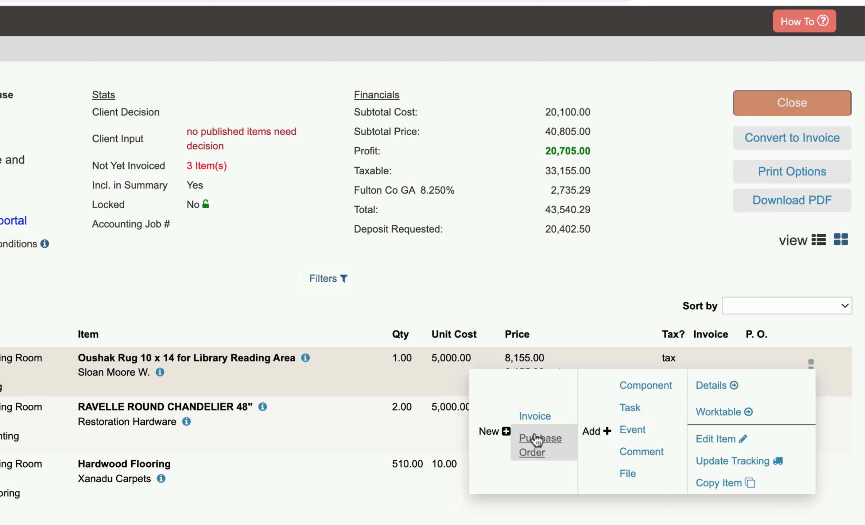
click(778, 107)
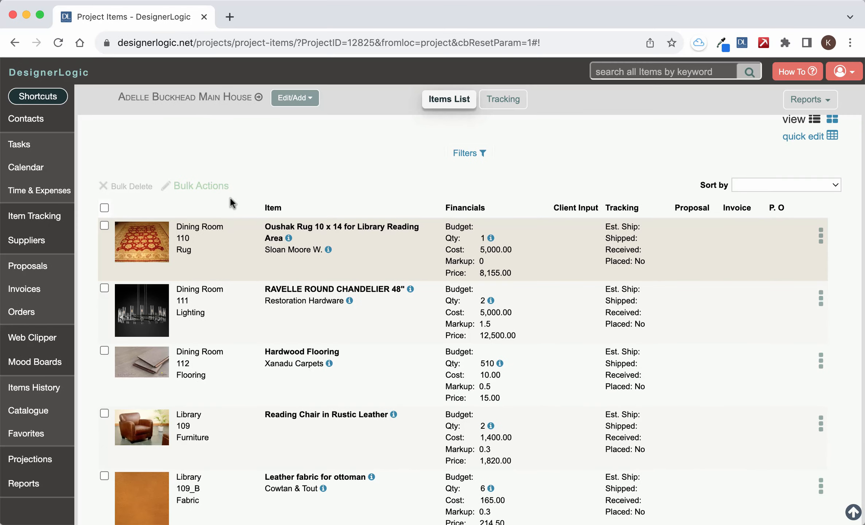
click(58, 43)
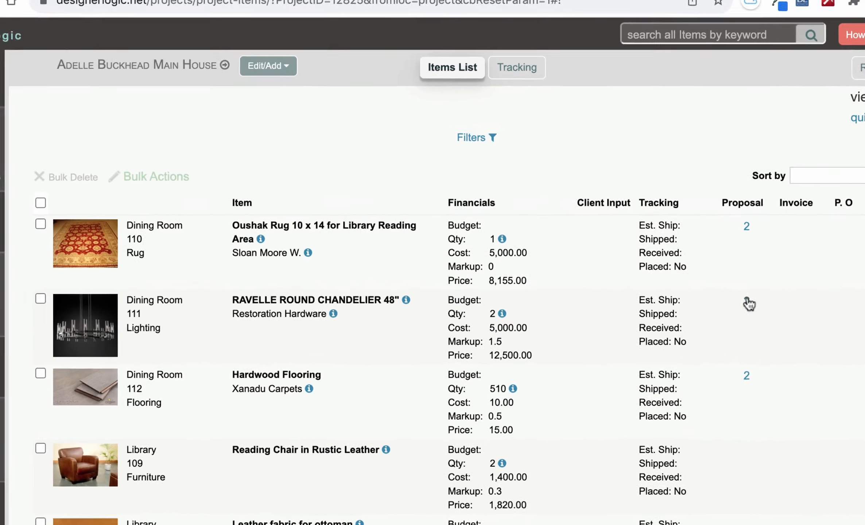
Step: Review proposal 2 from the rug's row, then close it and view the proposals list on the project dashboard
click(746, 226)
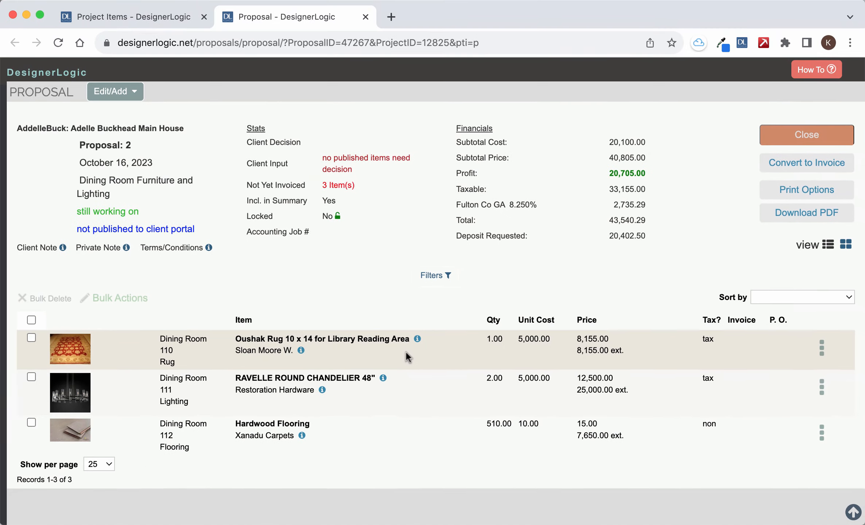
click(804, 135)
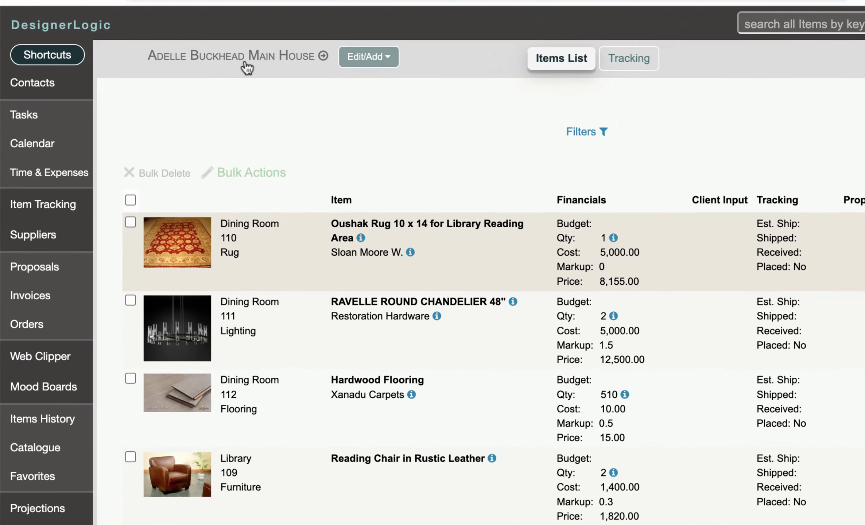
click(258, 57)
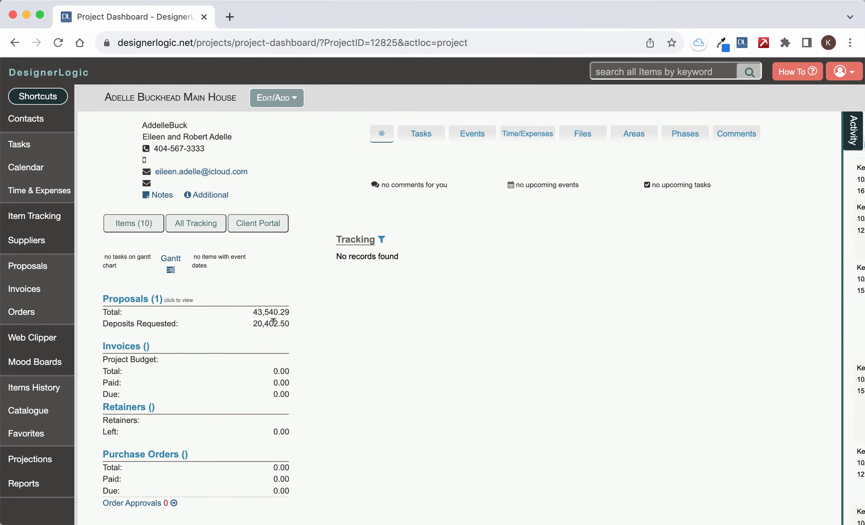
drag(251, 312, 291, 324)
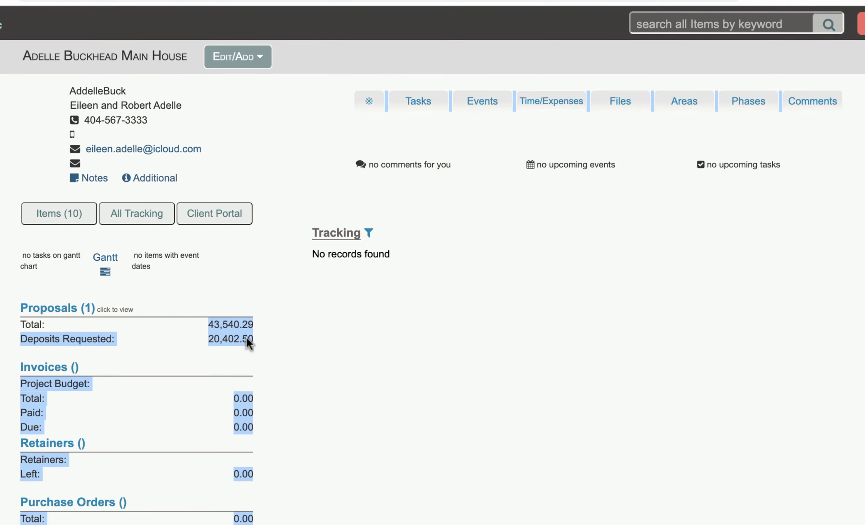
click(82, 309)
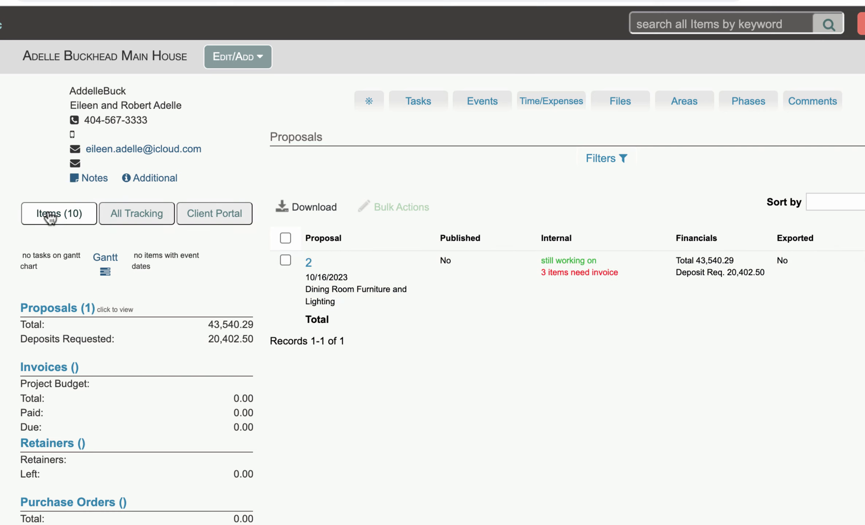
Step: Create a new proposal for the project titled "Library Furniture", keeping the default date, tax and deposit settings
click(232, 60)
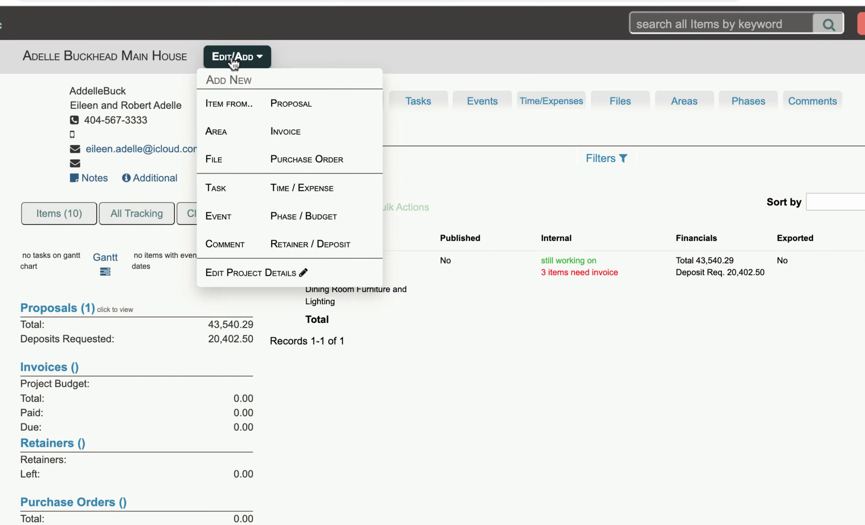
click(290, 109)
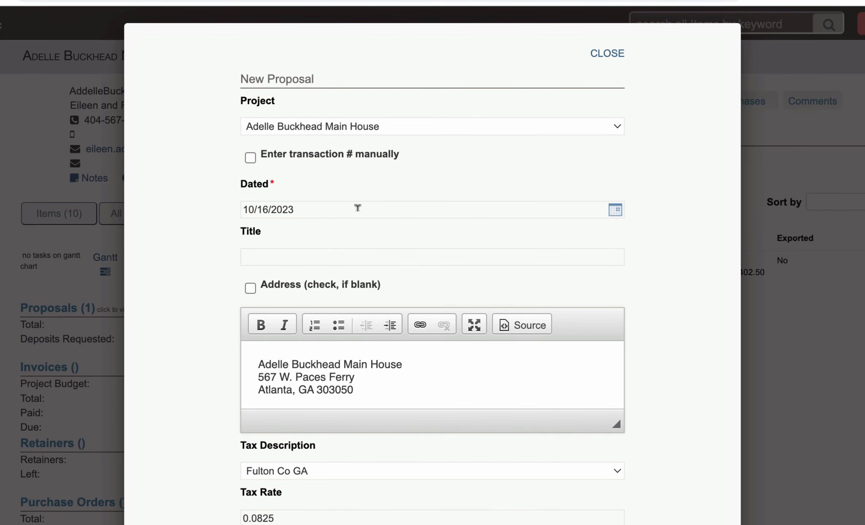
scroll(398, 249, down, 2)
scroll(398, 249, down, 2)
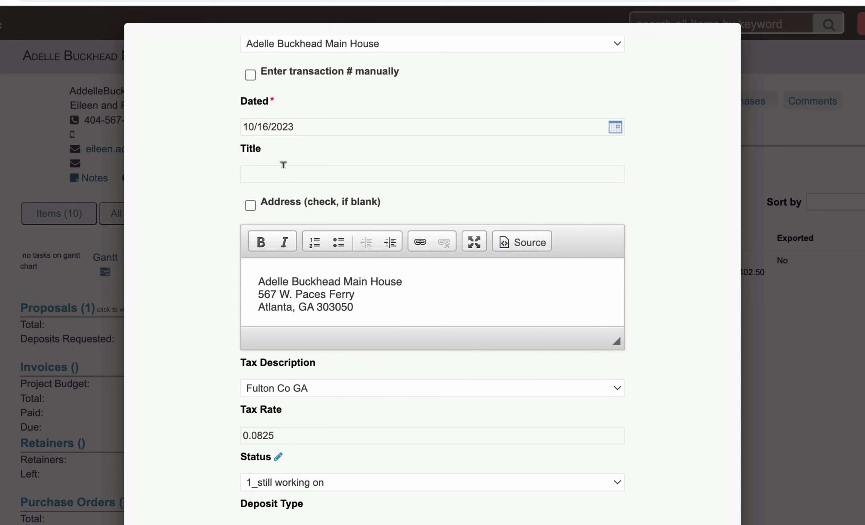
click(284, 164)
text(Library Furniture)
scroll(212, 385, down, 10)
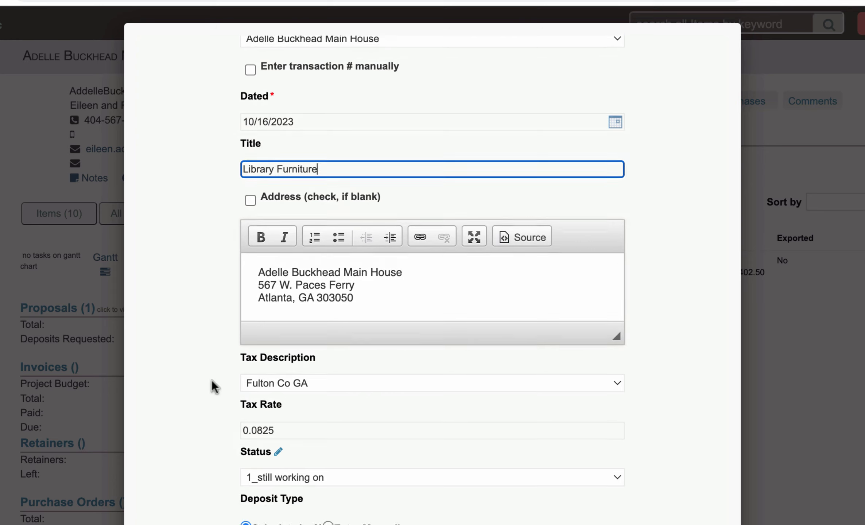
scroll(327, 321, down, 7)
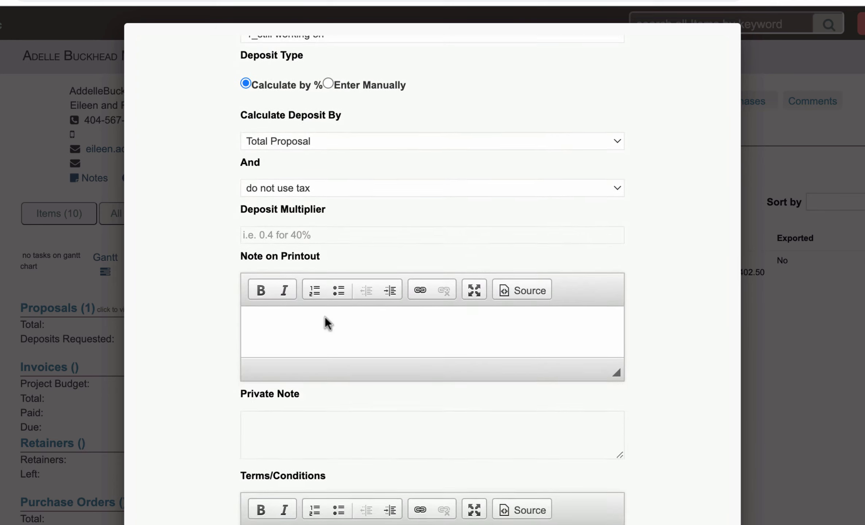
scroll(325, 314, down, 5)
click(384, 473)
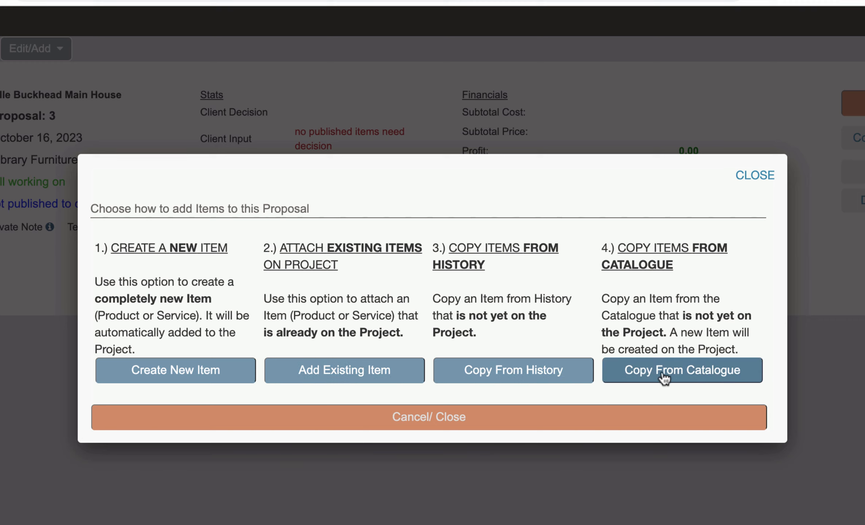
Step: Attach all the listed existing Library items, 109 through 109_G, to the Library Furniture proposal
click(331, 372)
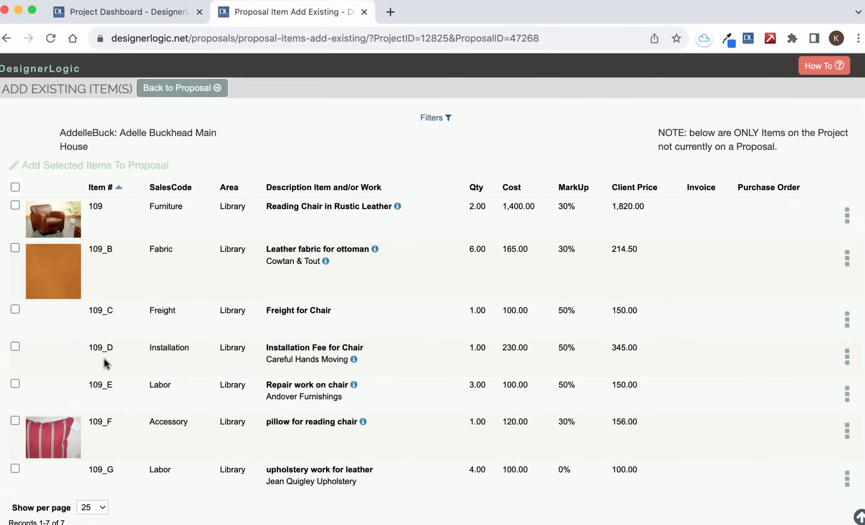
click(15, 187)
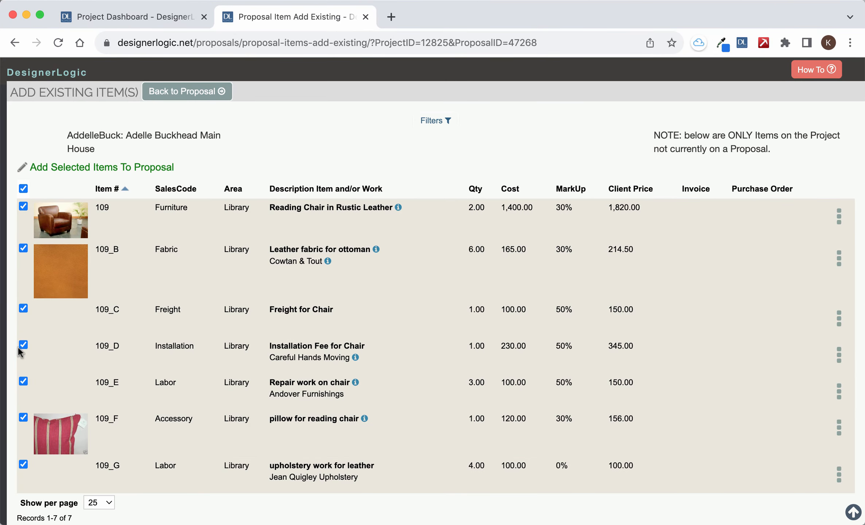
click(101, 167)
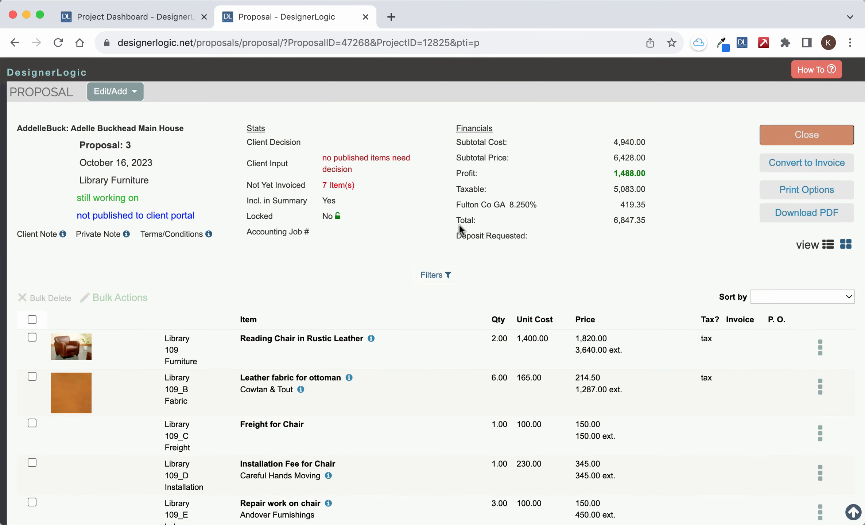
Step: Look at the proposal's item filters and the actions available for the Reading Chair in Rustic Leather
click(431, 275)
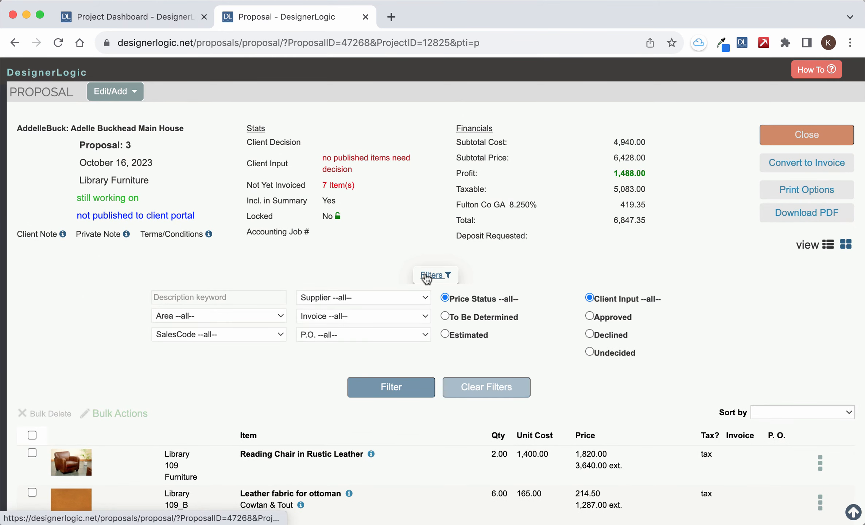
click(427, 277)
click(819, 347)
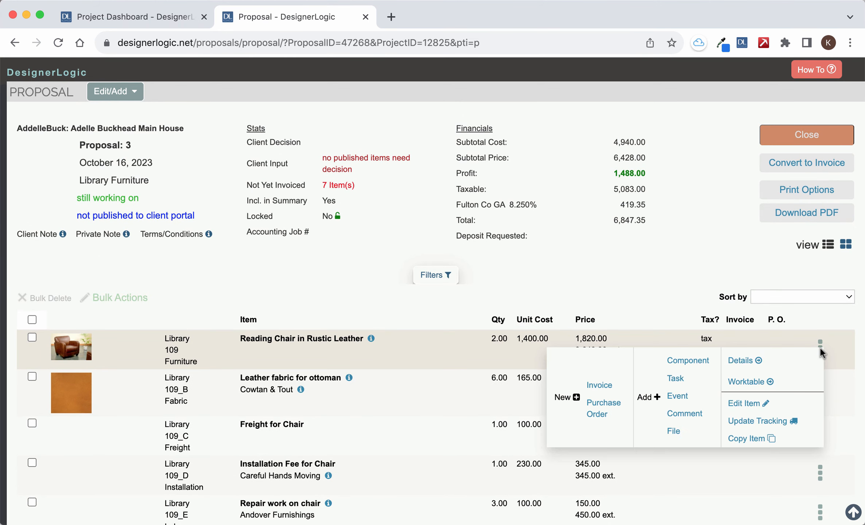